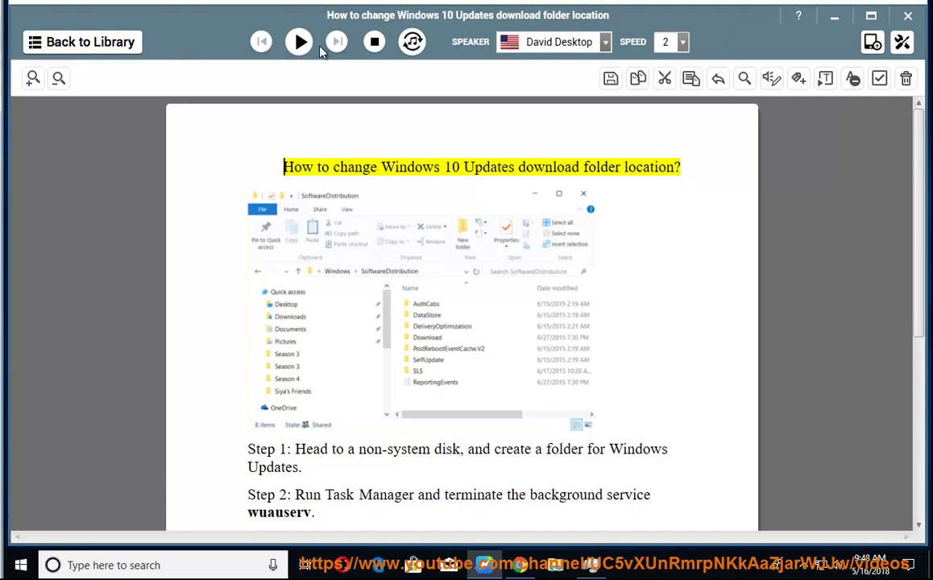
Step: Play the tutorial aloud through Step 2, pause it, and select the Step 1 text
click(296, 42)
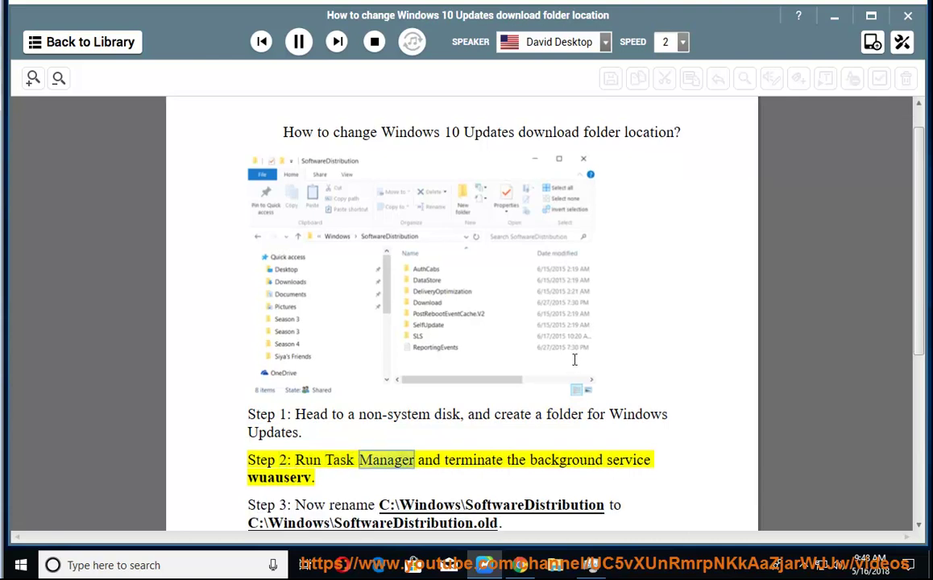
click(300, 44)
drag(295, 414, 303, 433)
Step: Hide the reader and open Local Disk (C:) from This PC
click(835, 18)
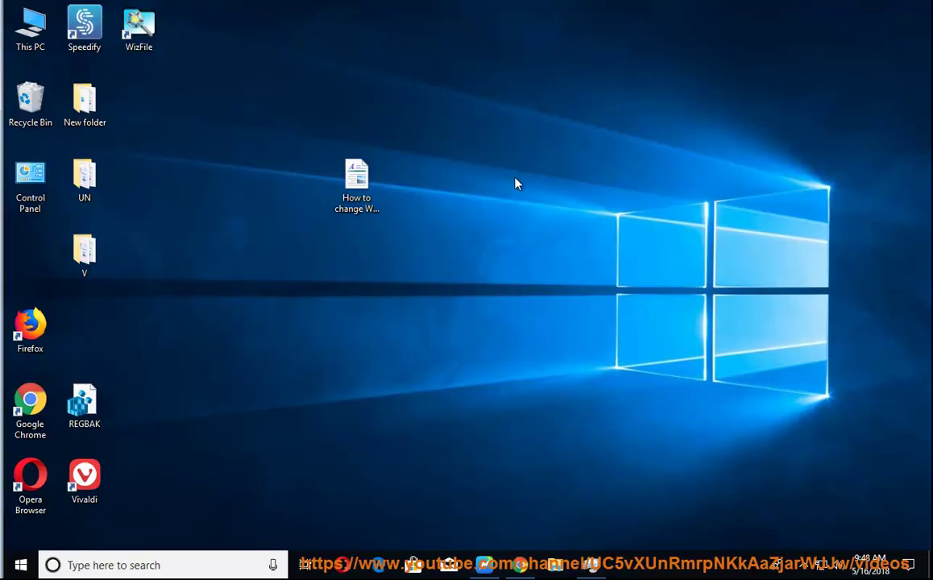
double_click(30, 33)
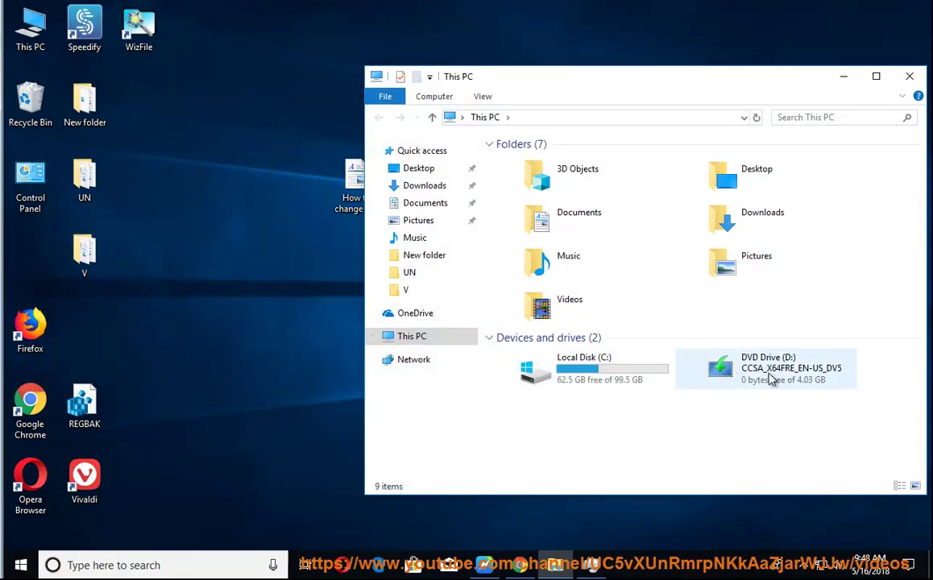
click(771, 375)
double_click(589, 375)
Step: Create a new folder named TEST-Temp at the root of C:
right_click(567, 355)
mouse_move(600, 502)
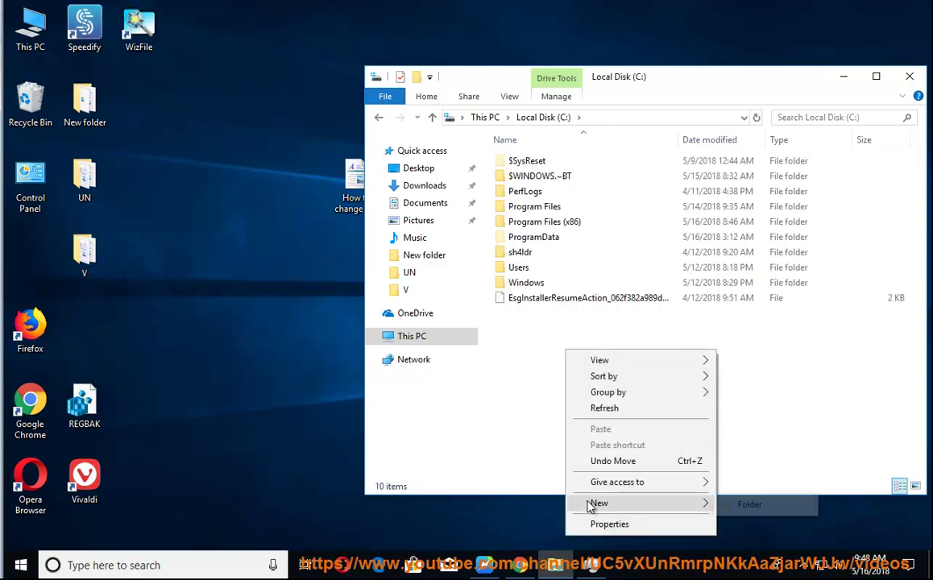
click(771, 509)
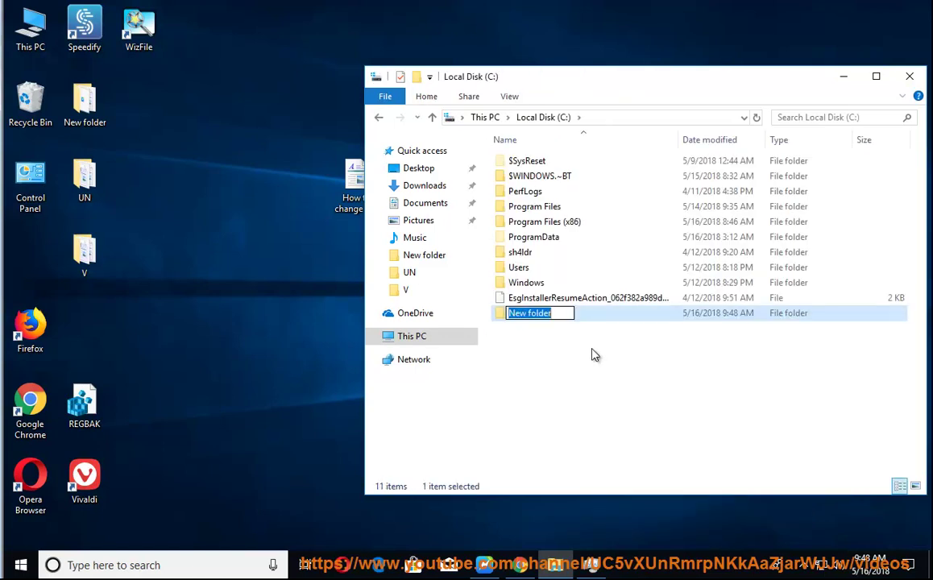
text(TEST-Temp)
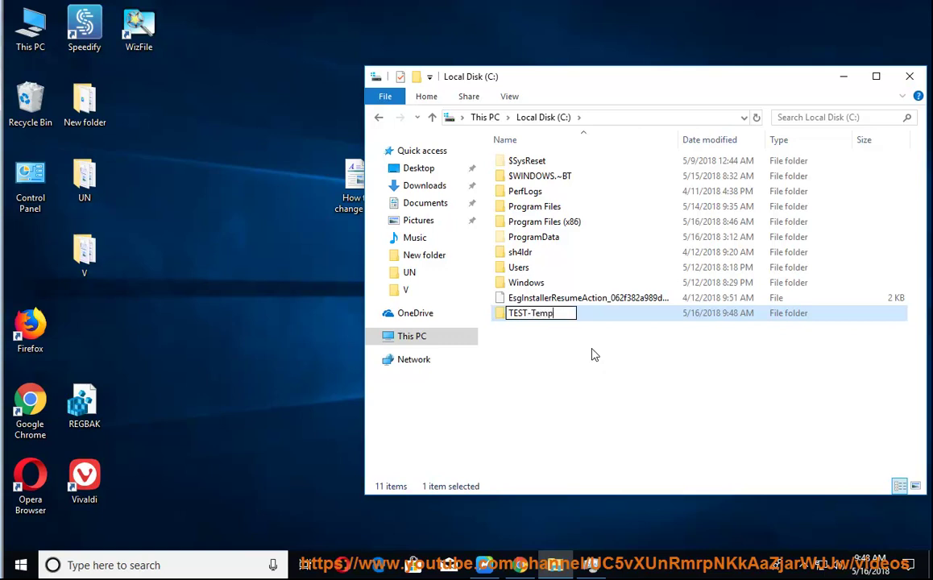
key(Return)
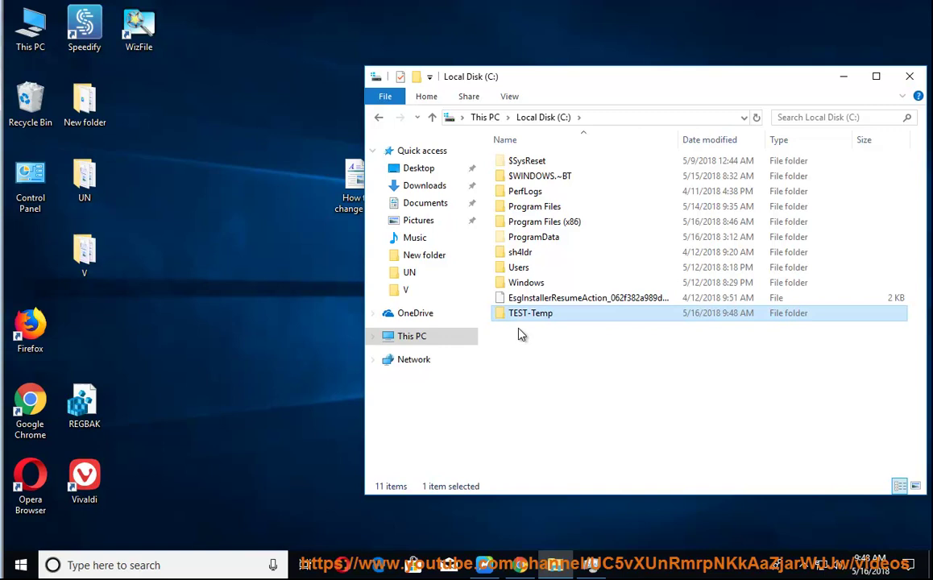
Step: Select 'wuauserv' in the article and open Task Manager beside it
key(alt+Tab)
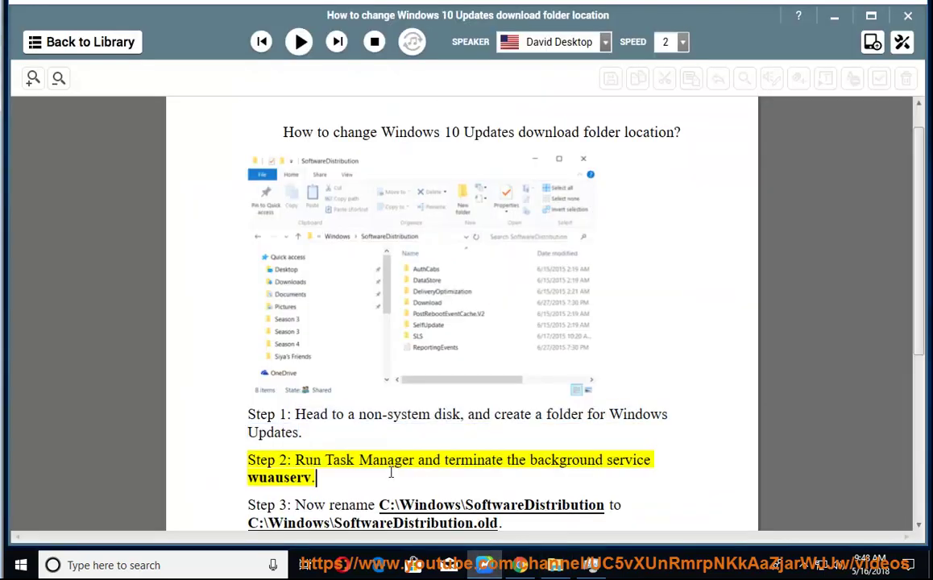
double_click(278, 479)
key(ctrl+shift+Escape)
drag(394, 71, 559, 133)
Step: Show the Services list sorted by name and scroll to the W entries near wuauserv
click(700, 163)
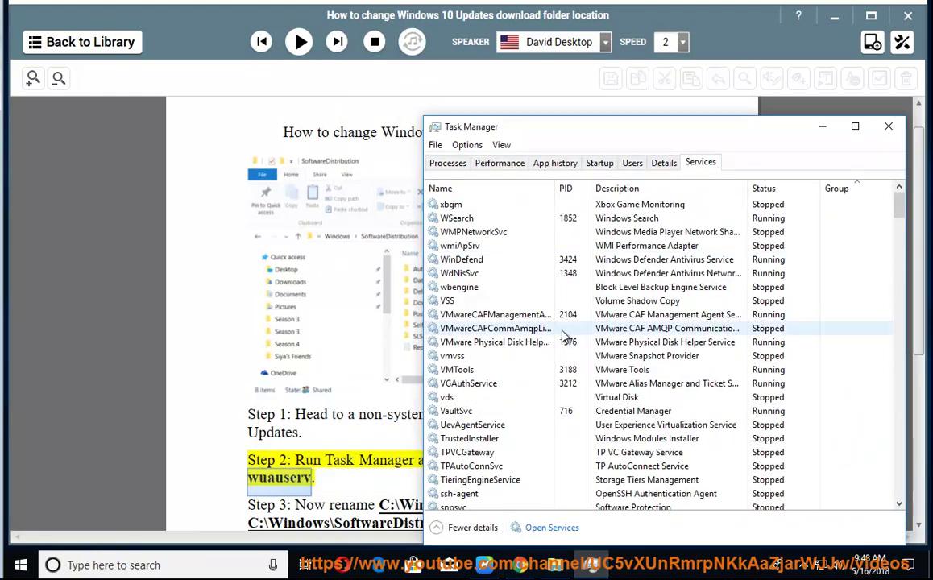
scroll(495, 424, down, 20)
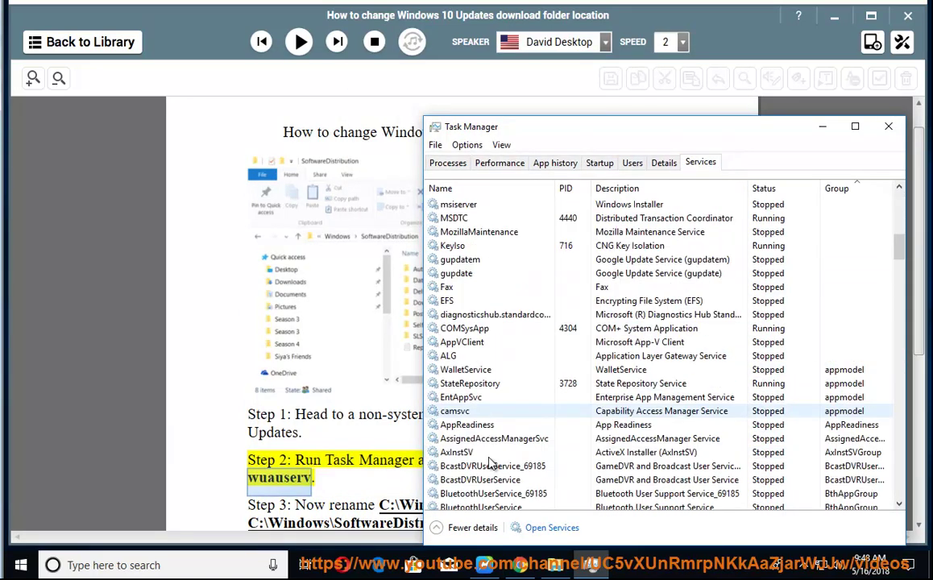
click(487, 188)
scroll(475, 379, down, 9)
scroll(475, 377, down, 20)
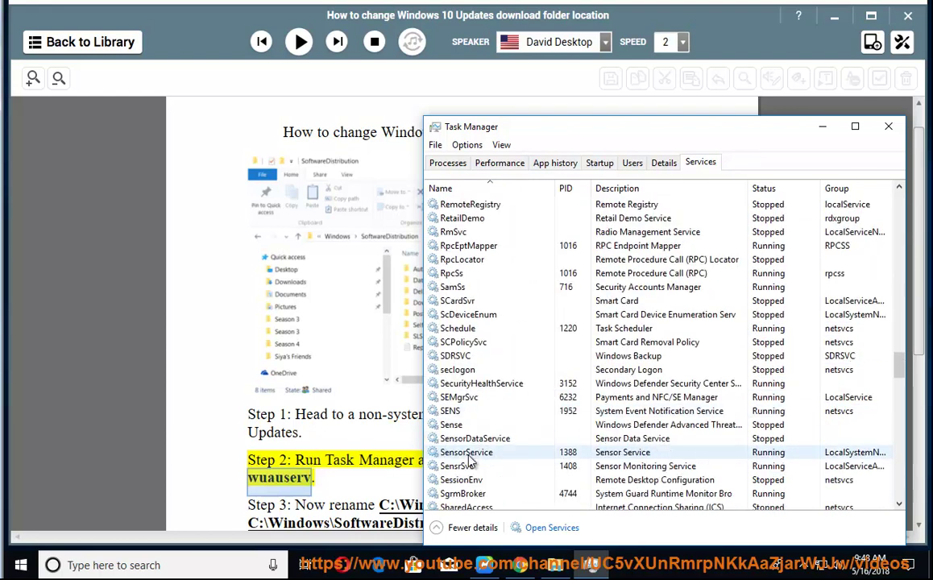
key(w)
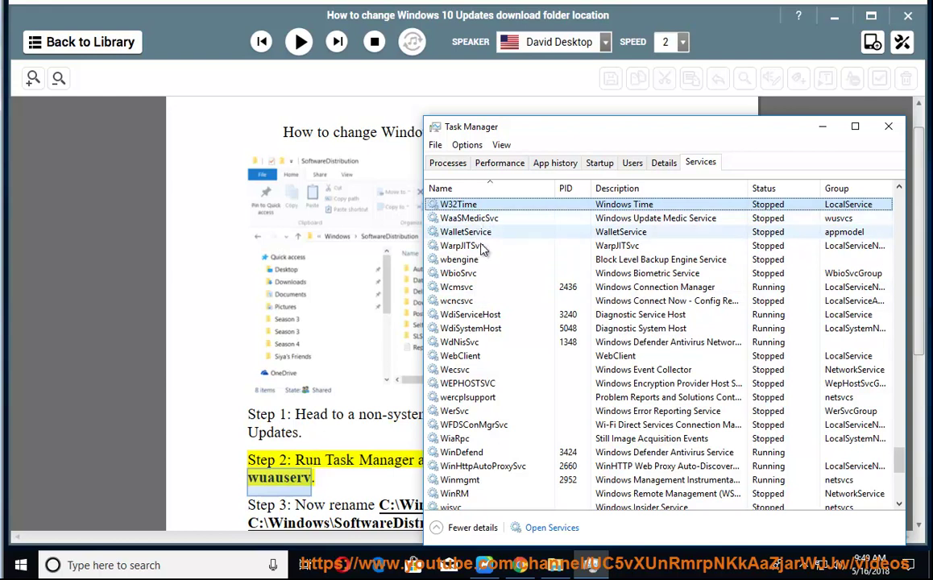
scroll(476, 266, up, 2)
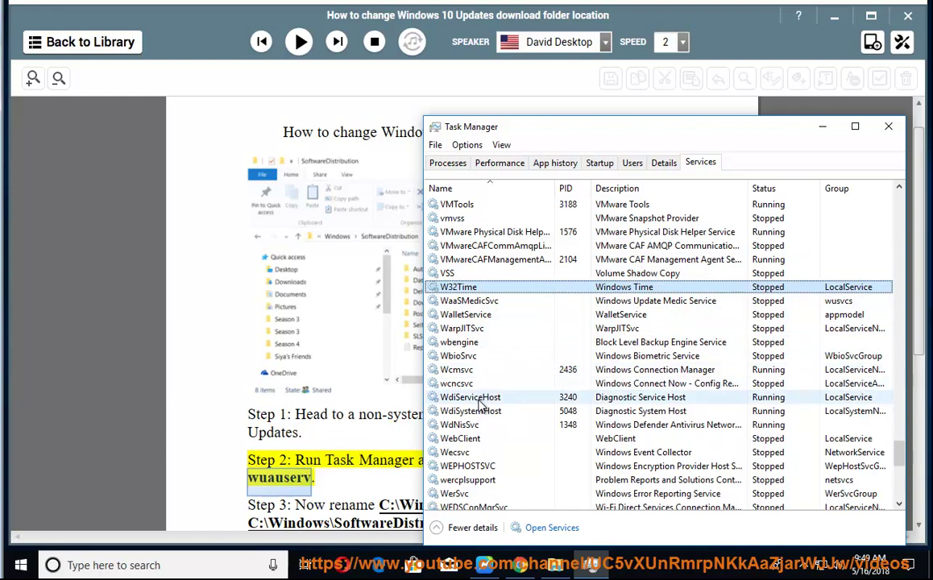
click(472, 466)
scroll(470, 478, down, 4)
scroll(470, 475, down, 5)
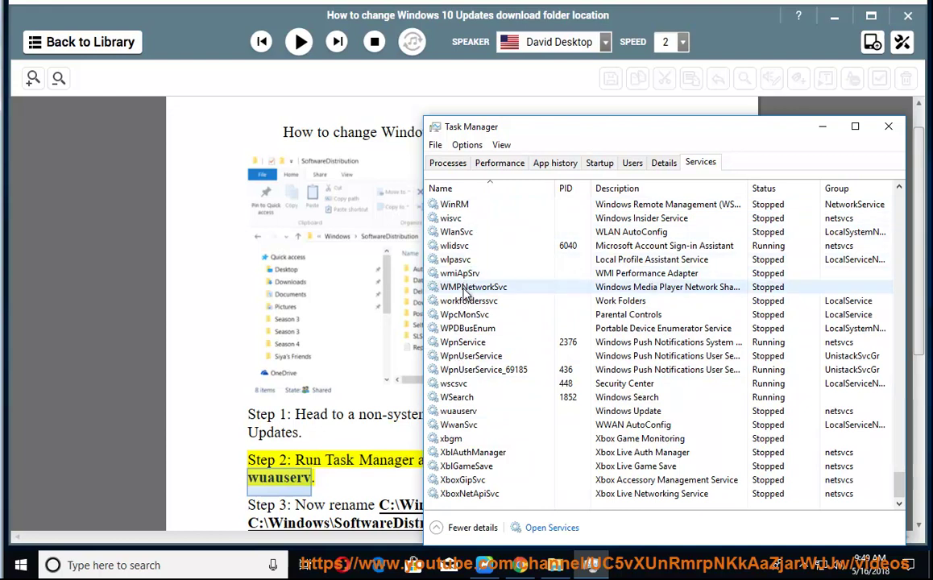
Step: Select wuauserv and check its context menu, confirming the service is already stopped
click(470, 412)
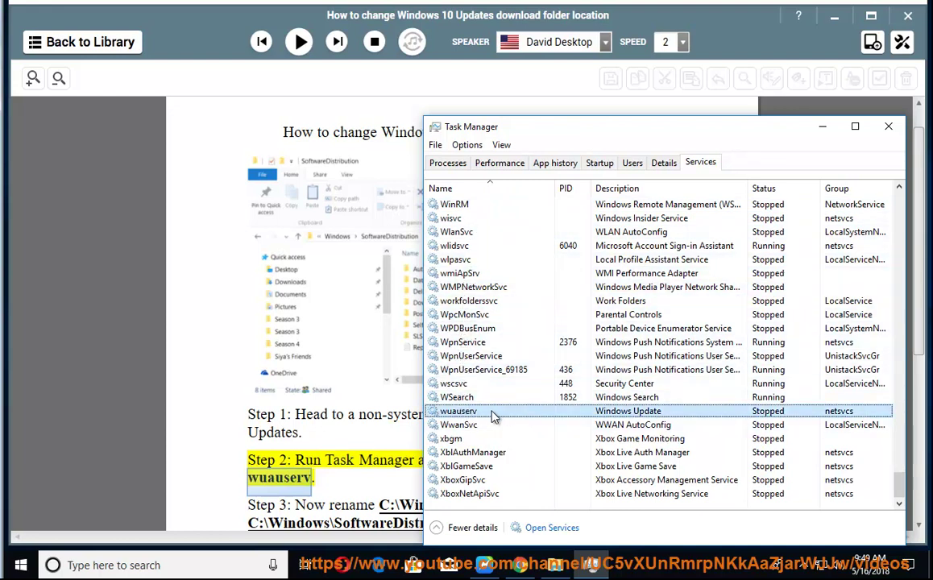
click(386, 441)
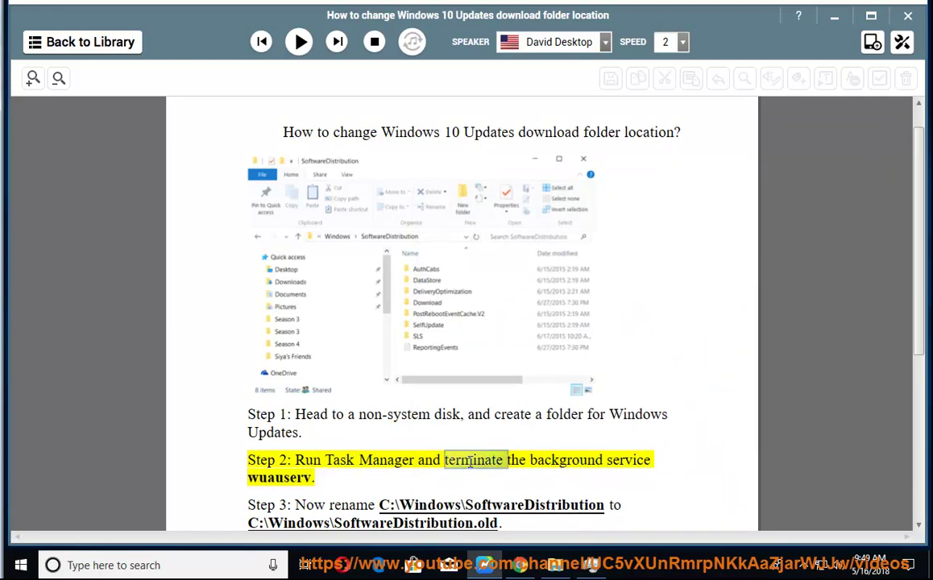
click(593, 565)
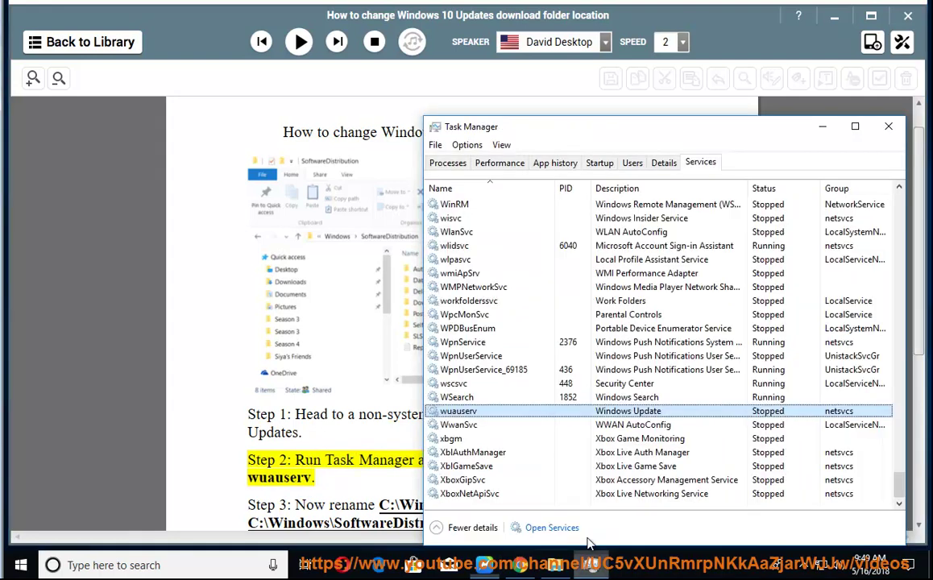
right_click(486, 413)
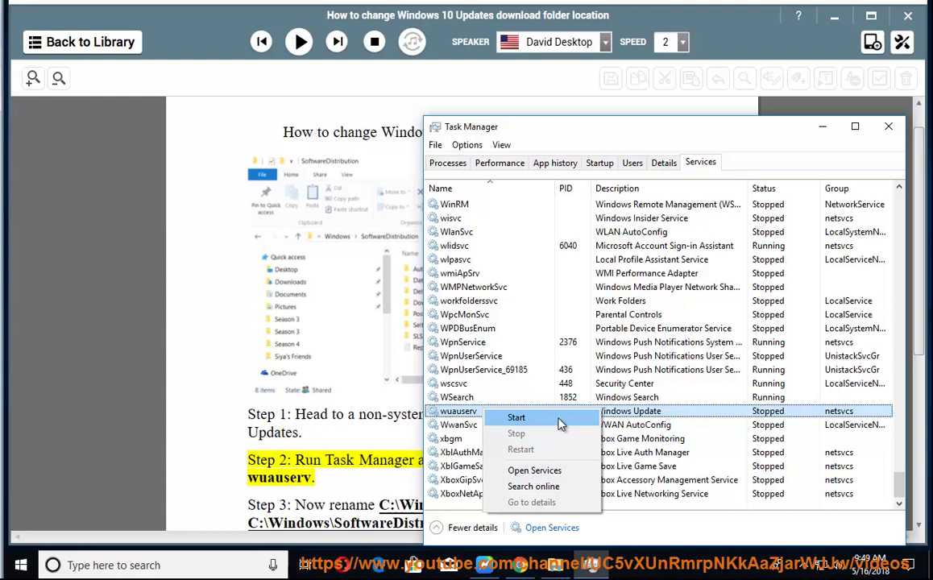
click(476, 416)
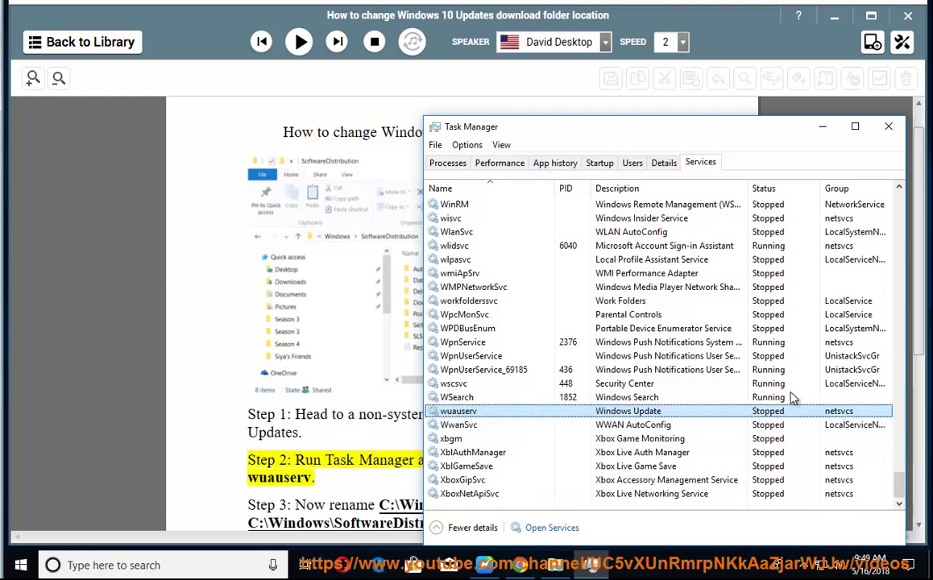
Step: Minimize Task Manager and resume reading the tutorial aloud into Step 3
click(822, 126)
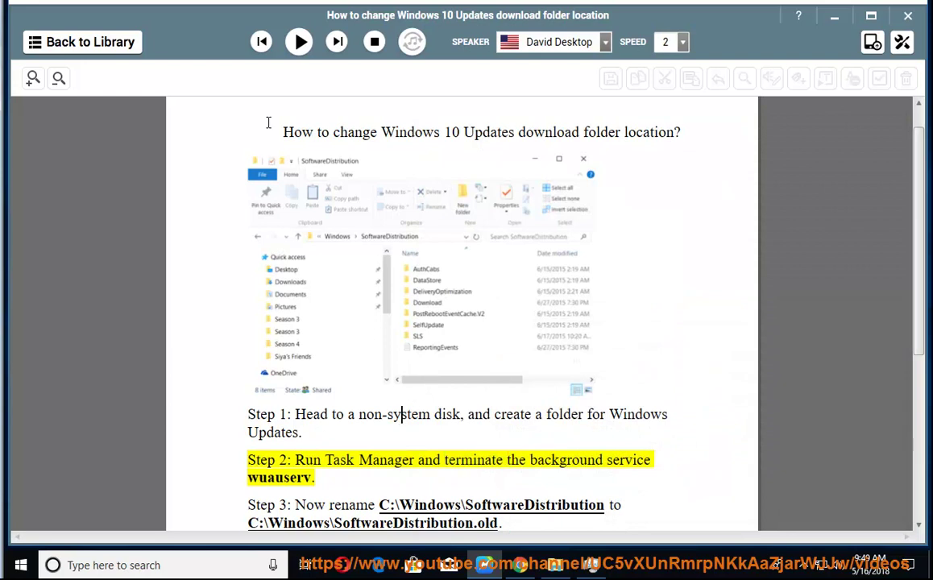
click(299, 42)
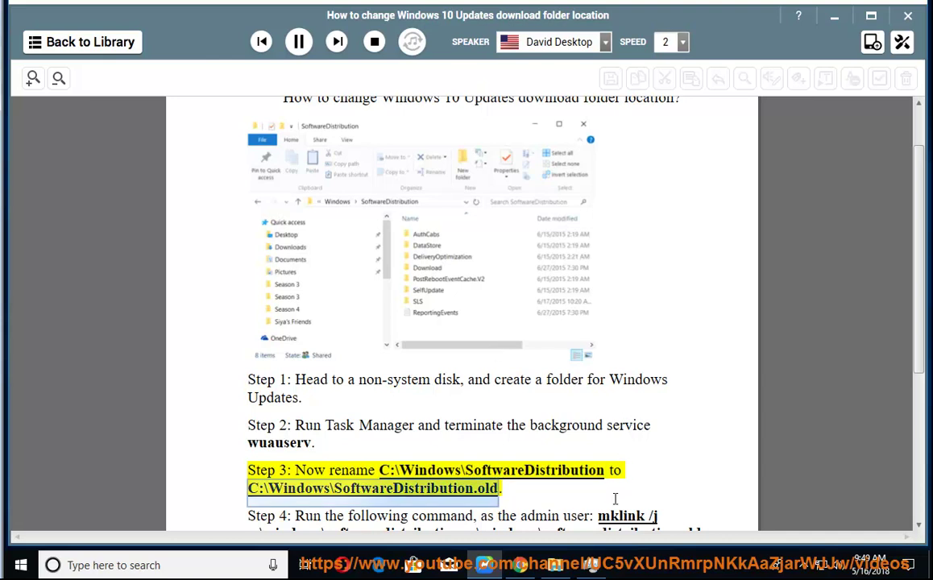
Step: Pause playback and copy the SoftwareDistribution folder path from Step 3
click(299, 42)
drag(600, 469, 398, 470)
right_click(385, 470)
click(415, 431)
Step: Navigate File Explorer to C:\Windows\SoftwareDistribution, correcting the path after a not-found error
click(556, 565)
click(618, 117)
key(ctrl+v)
key(Return)
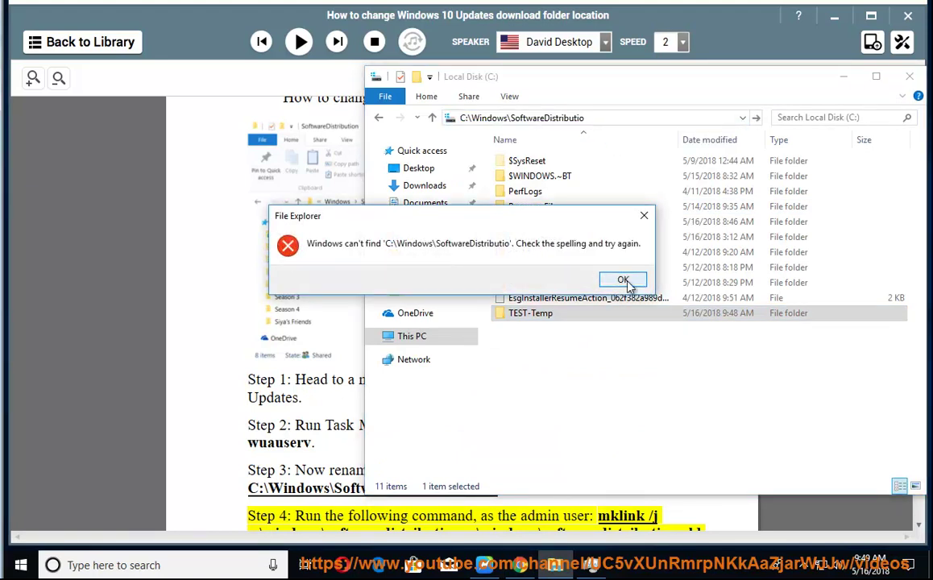
click(624, 281)
click(611, 118)
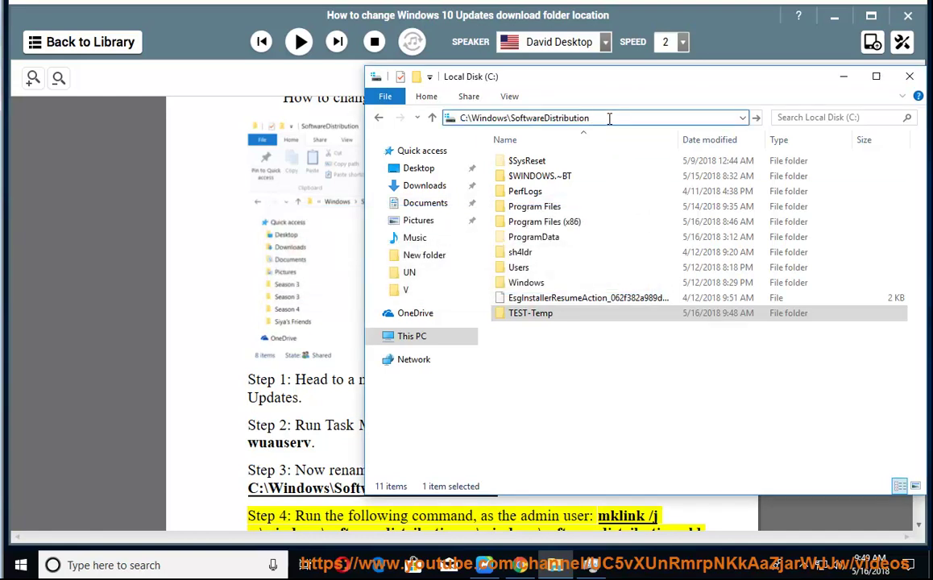
key(Return)
Step: In C:\Windows, rename SoftwareDistribution but keep its original name, then return to the tutorial
click(560, 118)
right_click(561, 458)
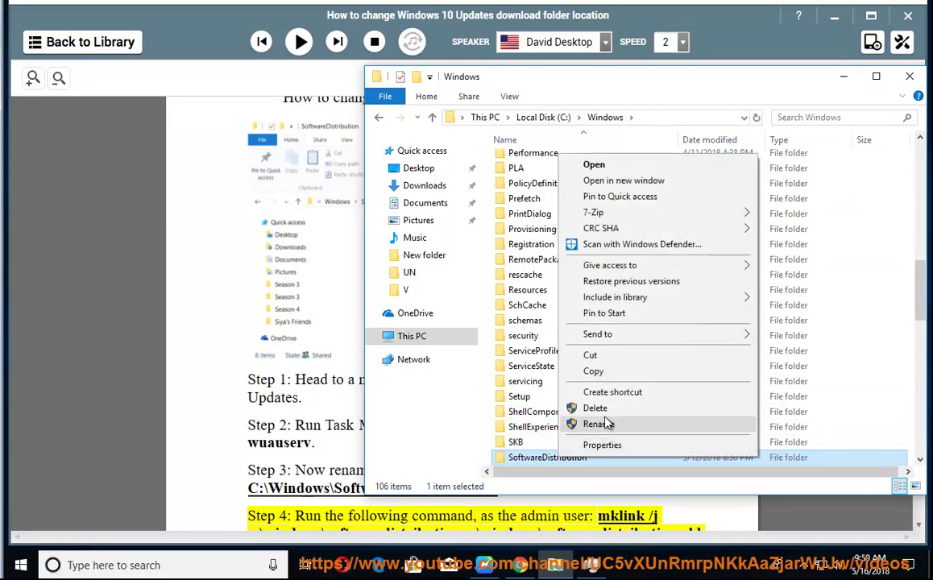
click(649, 424)
click(599, 457)
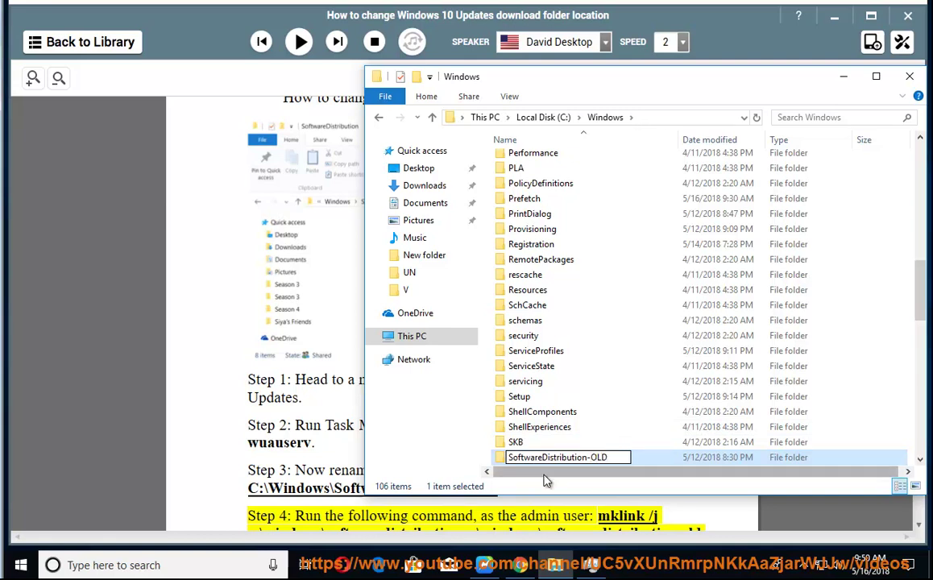
double_click(594, 458)
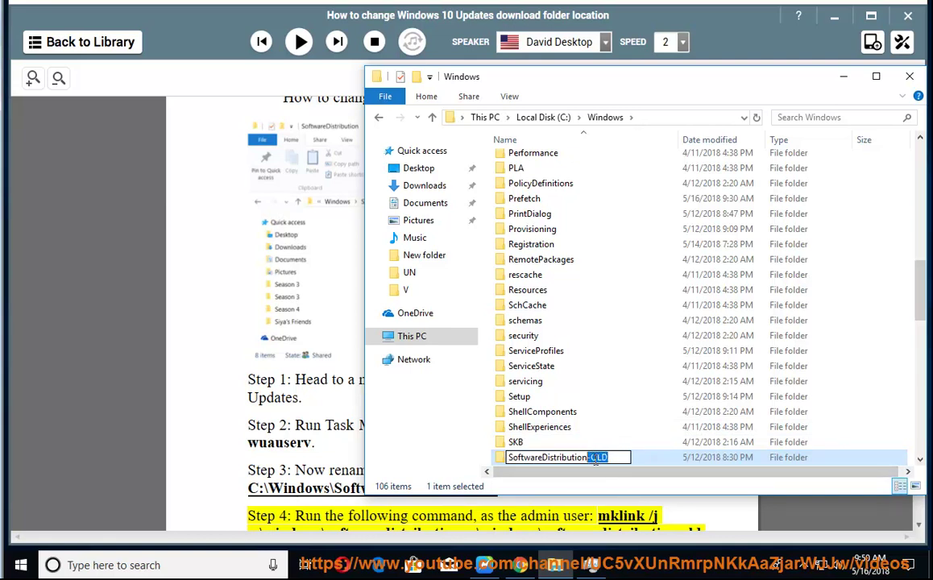
key(BackSpace)
key(BackSpace)
key(Return)
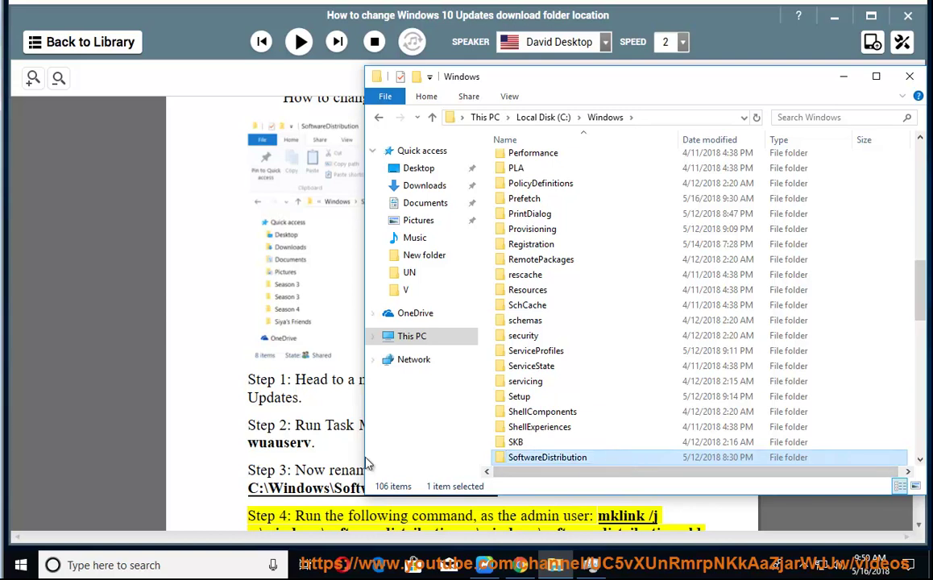
click(316, 444)
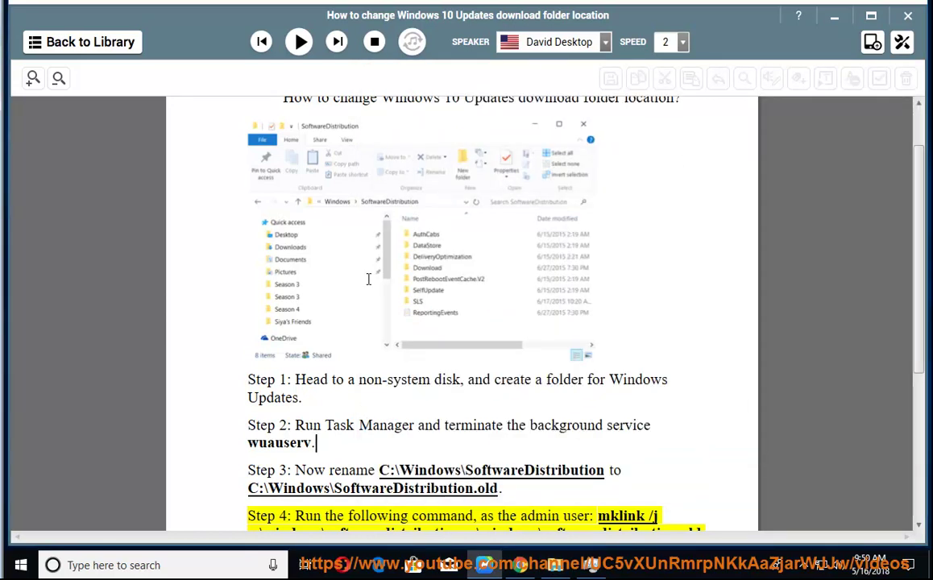
Step: Play Step 4 aloud, pause, and select the full mklink /j command
click(299, 42)
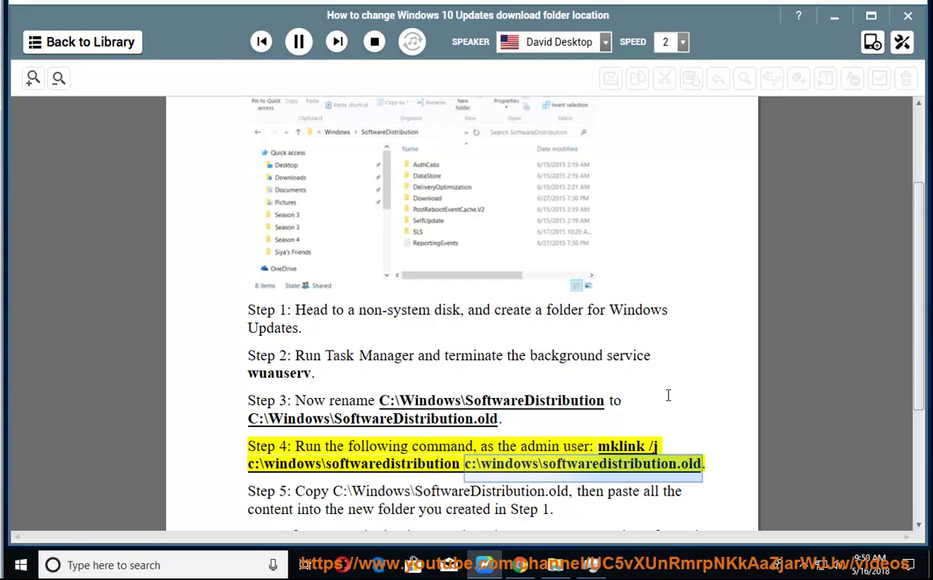
click(298, 42)
drag(697, 473, 603, 448)
Step: Copy the mklink command and search Windows for CMD
right_click(601, 446)
click(613, 341)
click(148, 568)
text(CMD)
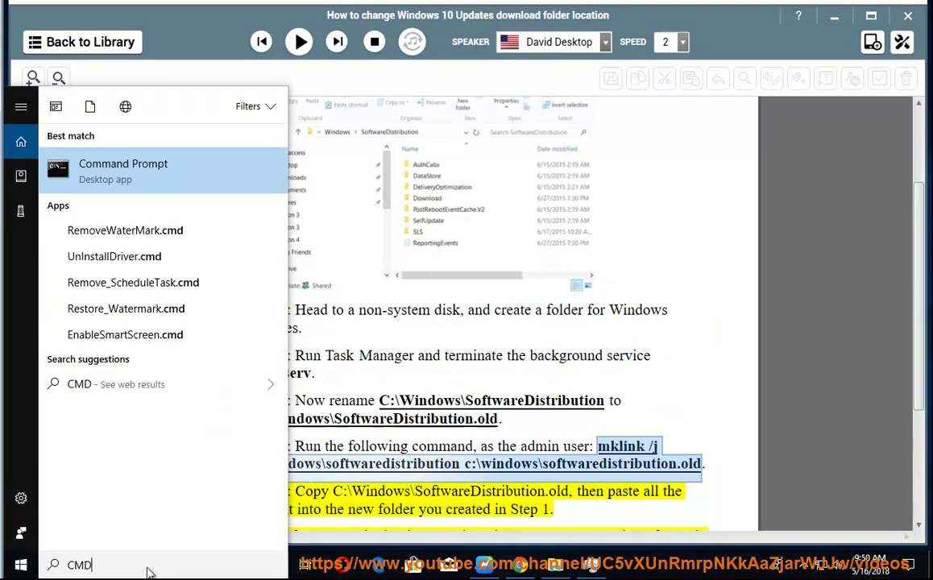
Step: Launch Command Prompt as administrator, approve UAC, check the Edit menu, then minimize it
right_click(208, 177)
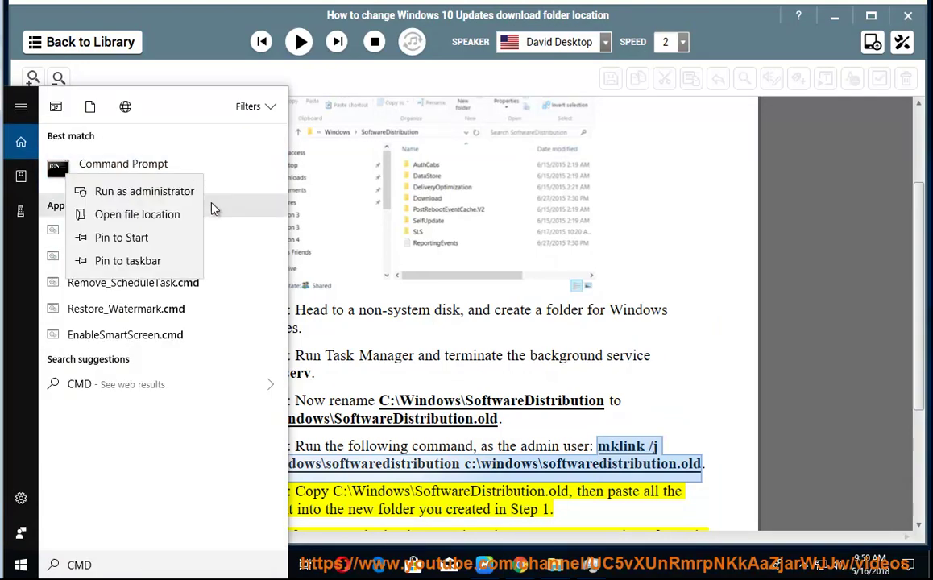
click(149, 191)
click(417, 378)
click(95, 88)
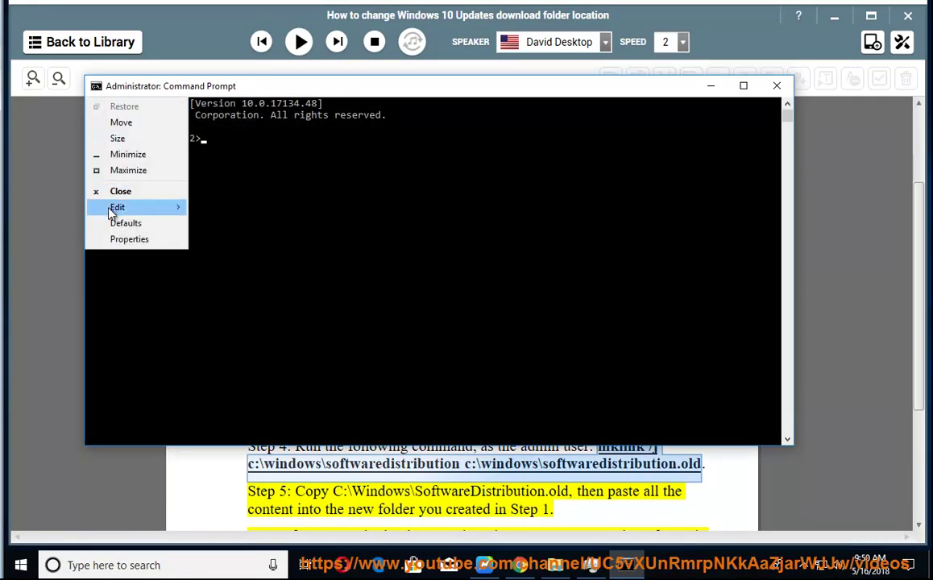
mouse_move(117, 209)
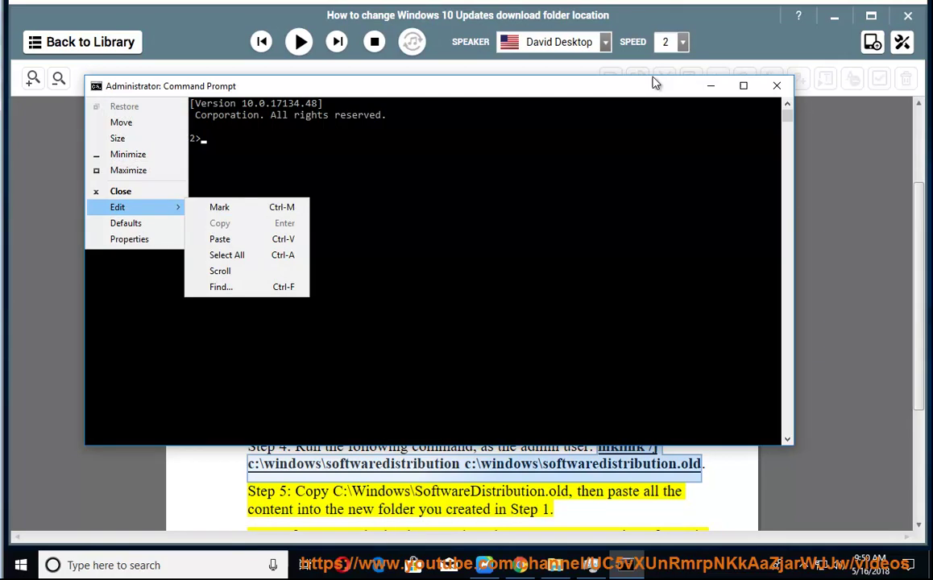
click(716, 91)
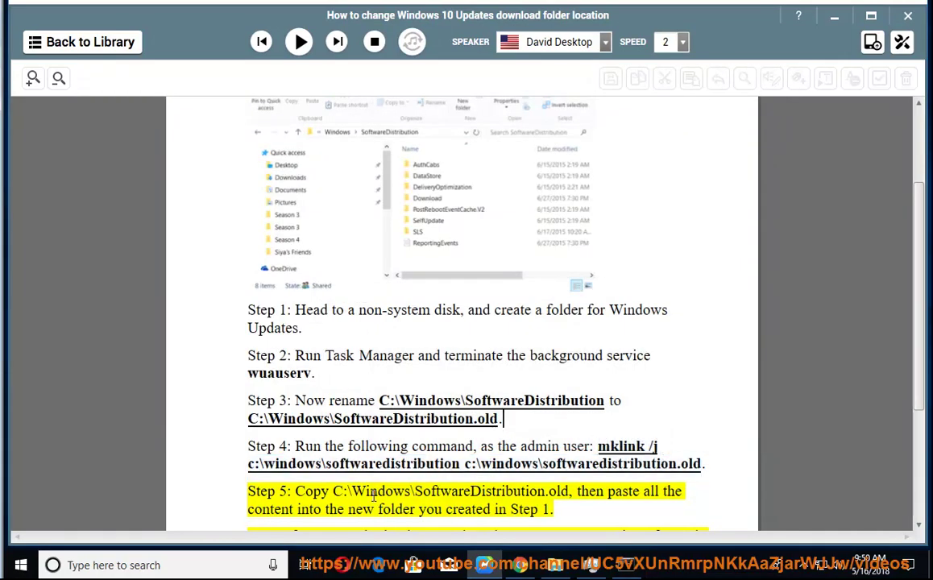
Step: Select the Step 5 text, copy the SoftwareDistribution folder, and open TEST-Temp without pasting
drag(298, 491, 567, 497)
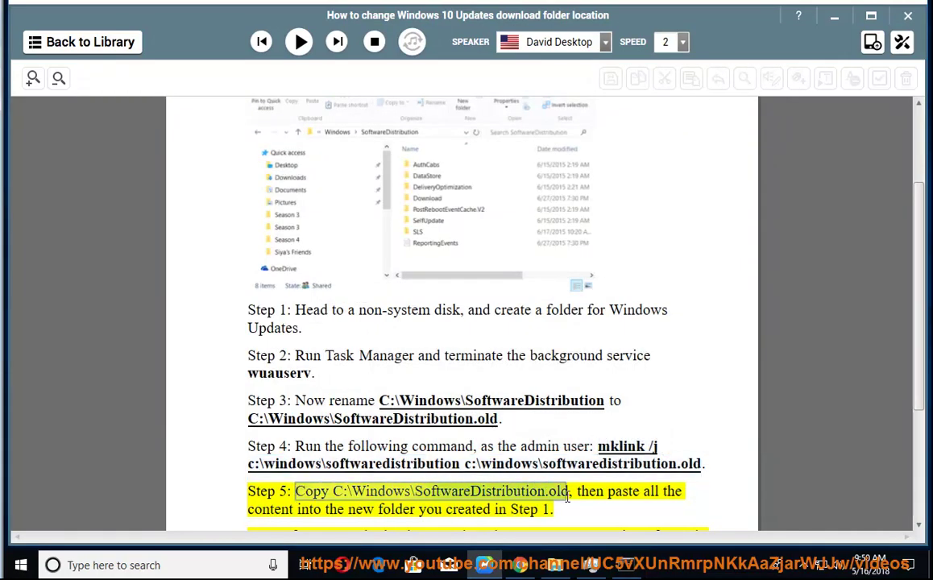
click(555, 565)
right_click(567, 458)
click(657, 384)
click(535, 118)
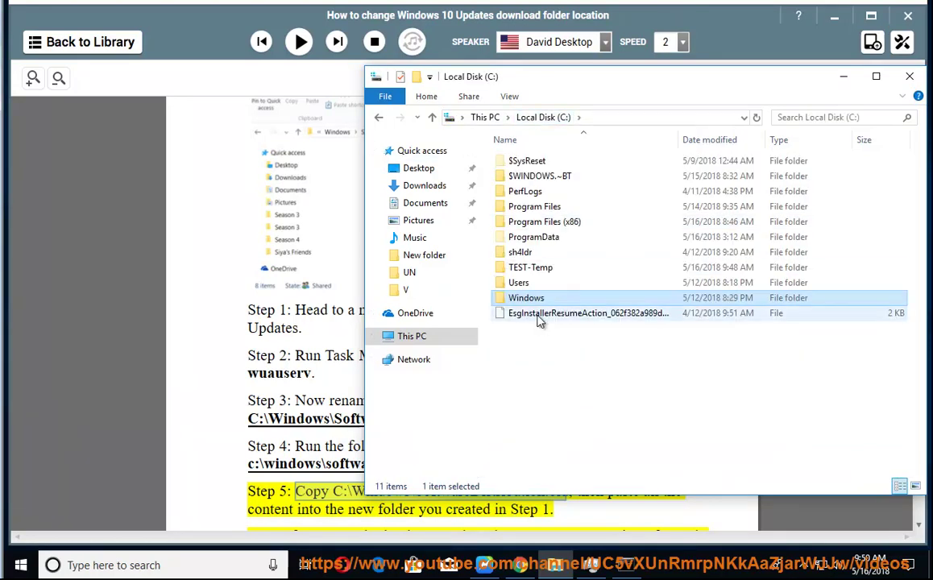
click(540, 272)
double_click(542, 273)
right_click(546, 211)
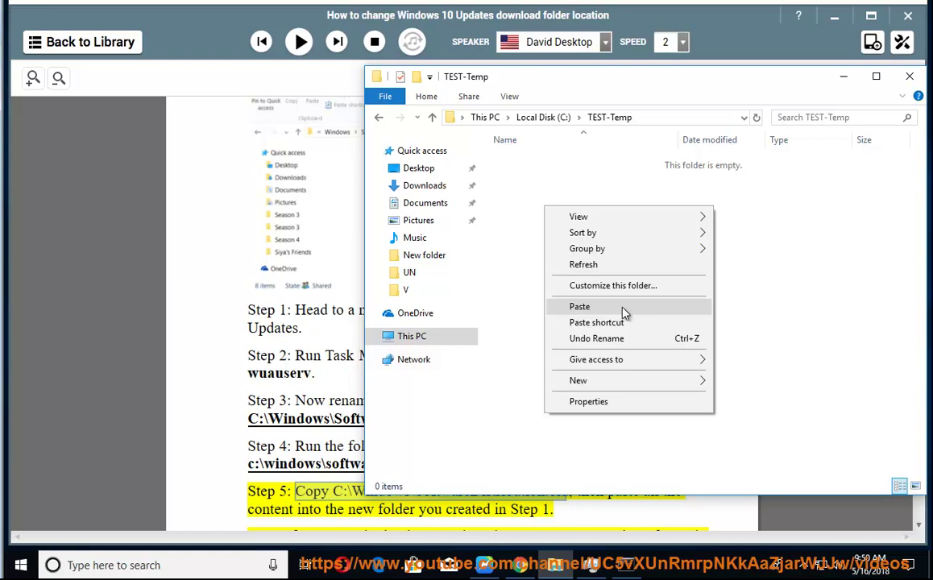
click(380, 118)
Step: Open C:\Windows\SoftwareDistribution and copy all six items inside it
double_click(527, 298)
scroll(564, 322, down, 10)
double_click(563, 454)
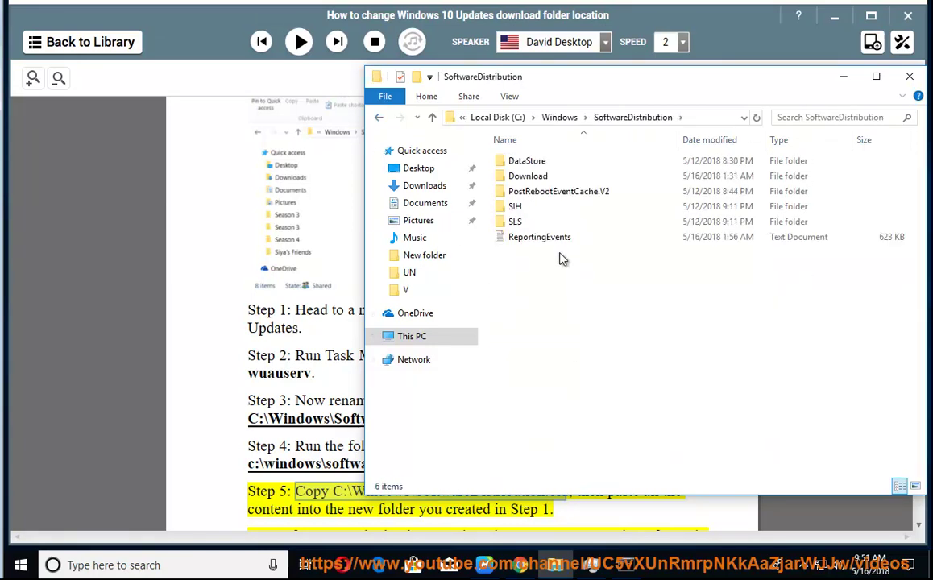
drag(552, 264, 519, 164)
right_click(495, 157)
click(569, 317)
Step: Open C:\TEST-Temp to reach Paste, then return to the tutorial and resume reading
click(378, 117)
click(399, 117)
click(482, 118)
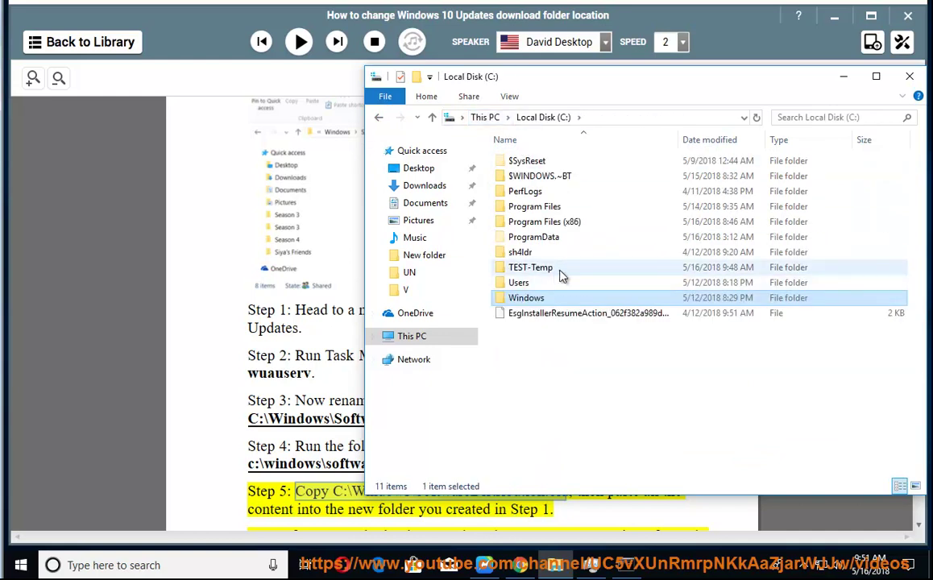
click(526, 271)
double_click(562, 273)
right_click(551, 229)
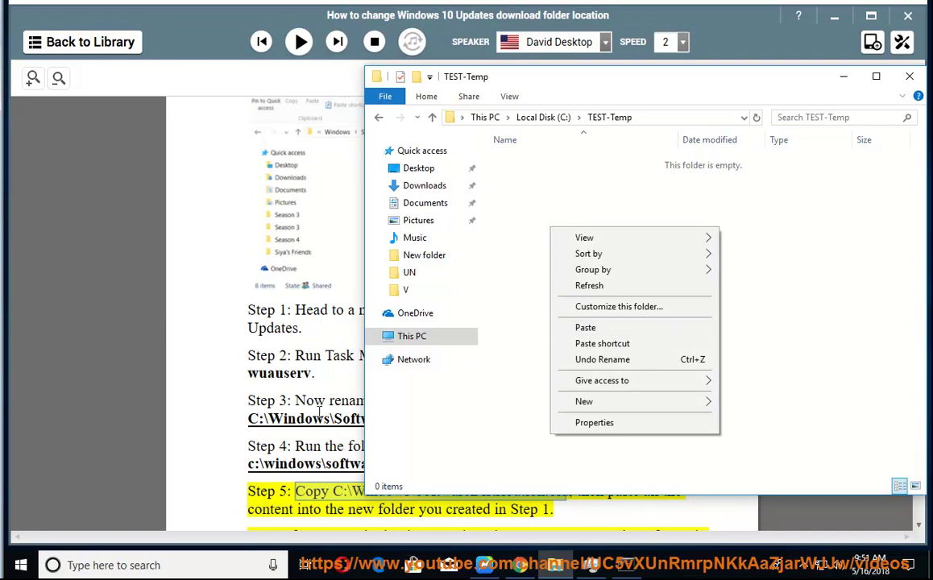
click(333, 393)
click(299, 42)
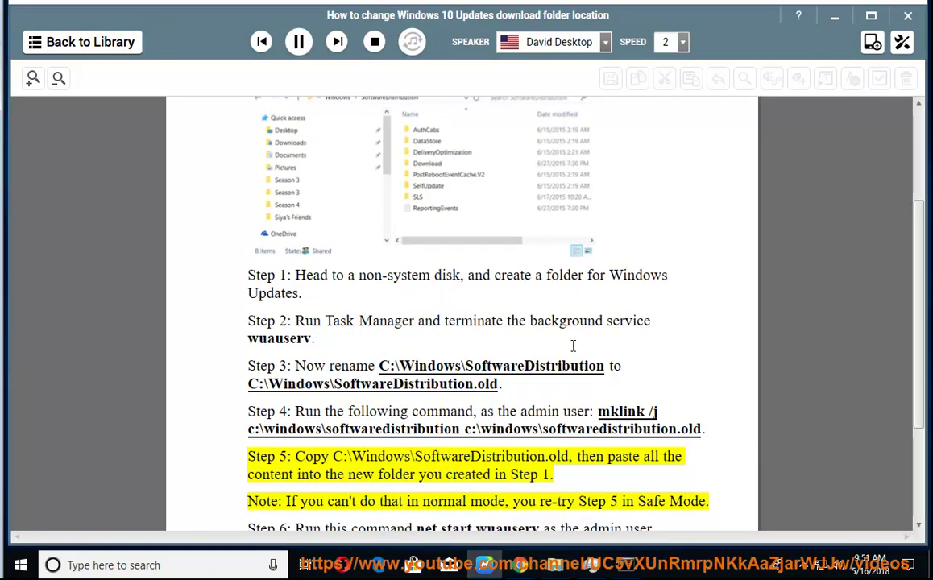